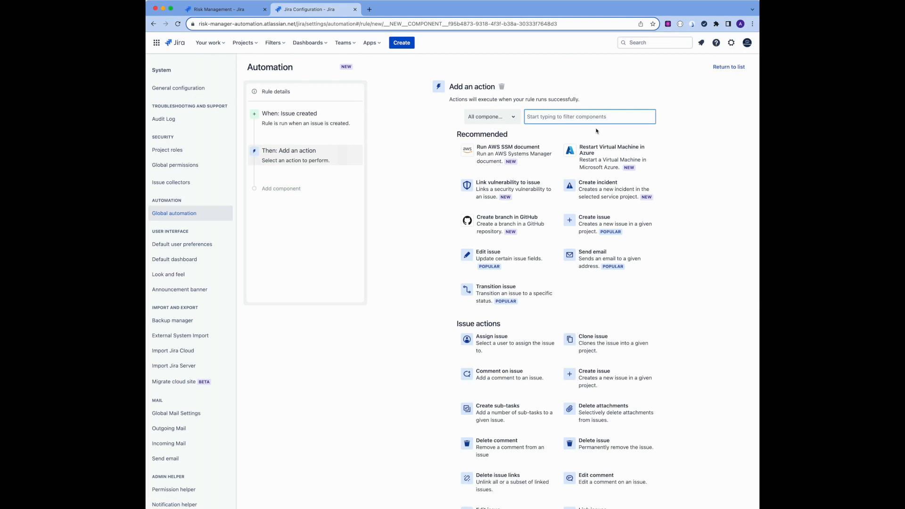
Add a Send web request action to the rule by filtering components for "web"
type("web")
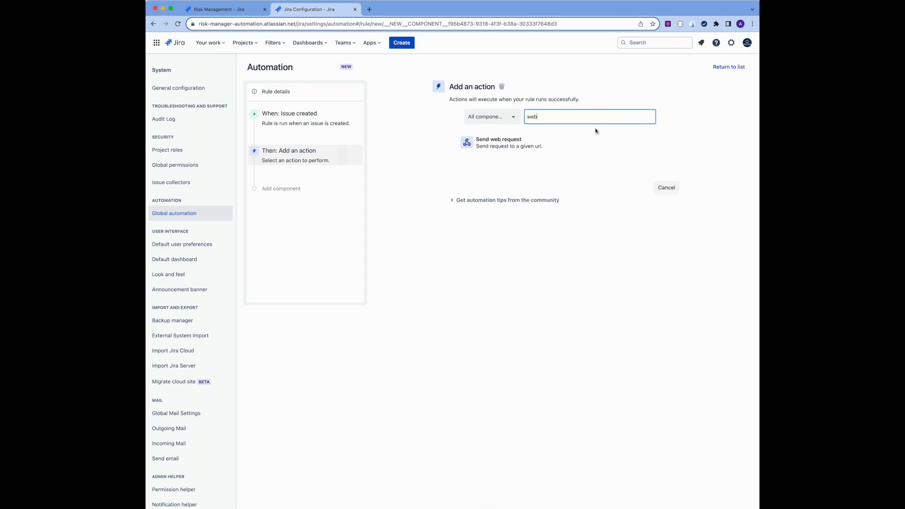
left_click(490, 144)
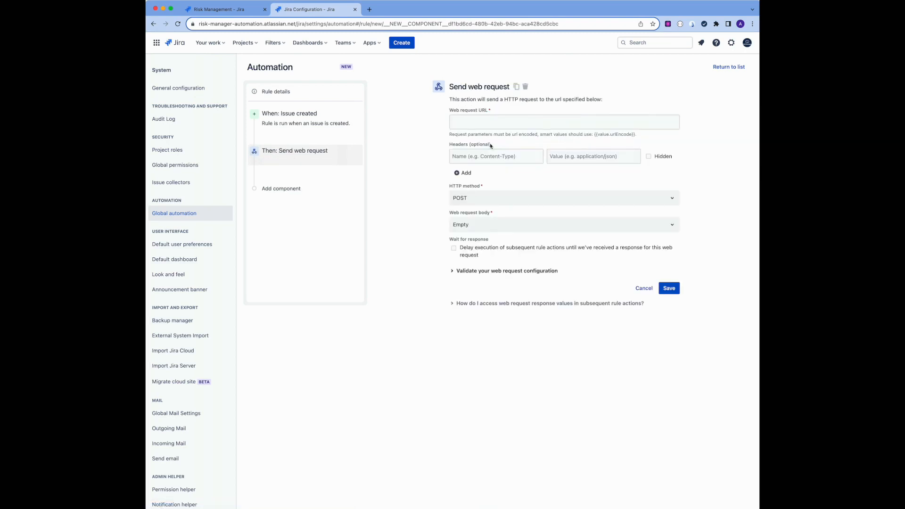
left_click(472, 122)
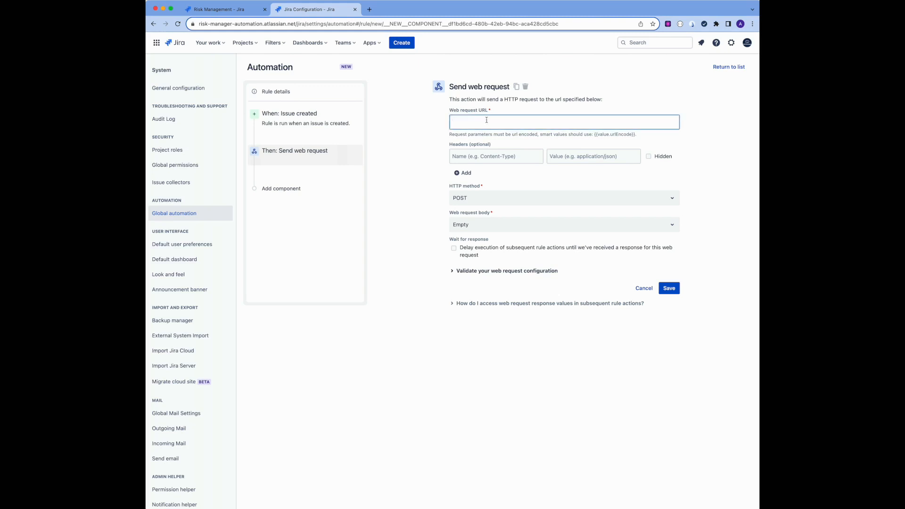
Open the Risk Manager Plus app in a new tab and go to its Automation Assistant settings
left_click(379, 45)
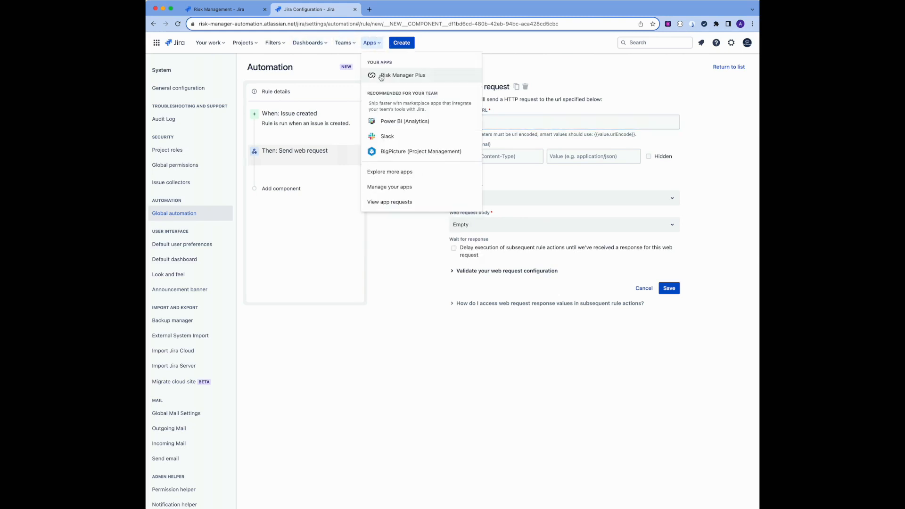
right_click(381, 76)
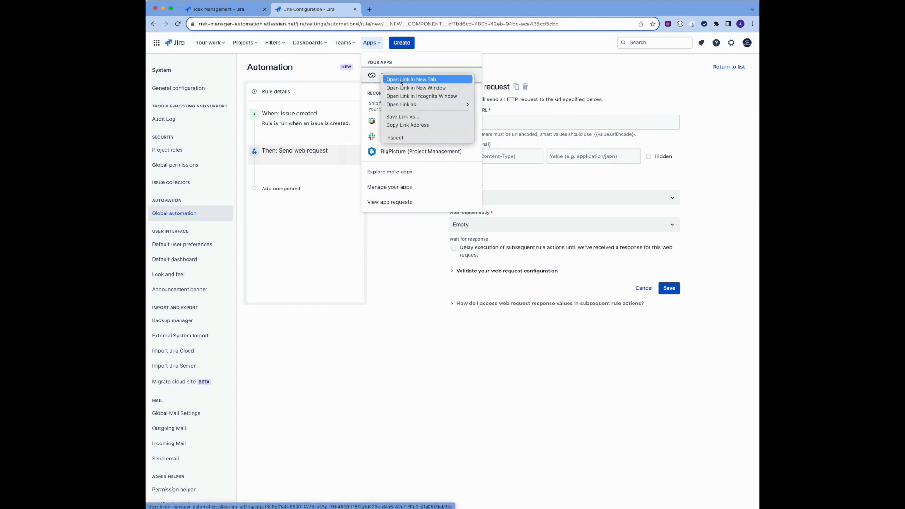
left_click(396, 79)
left_click(391, 9)
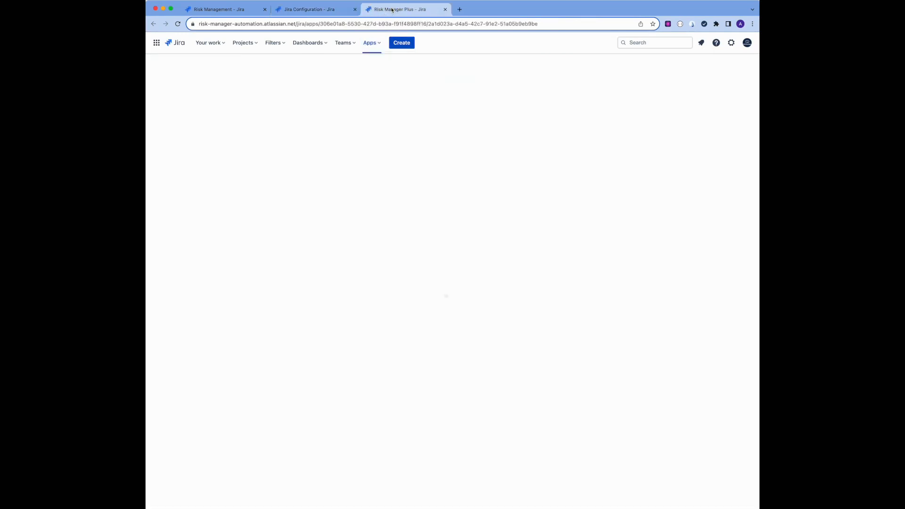
left_click(184, 146)
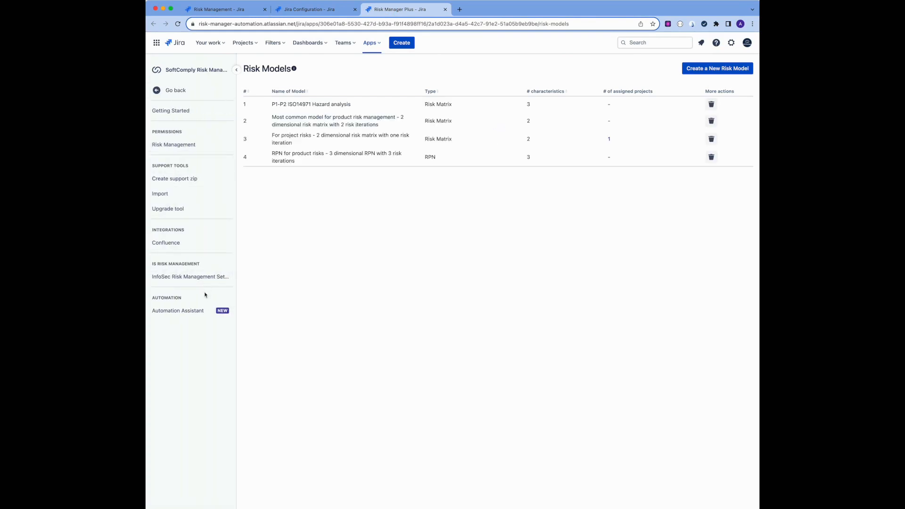
left_click(204, 311)
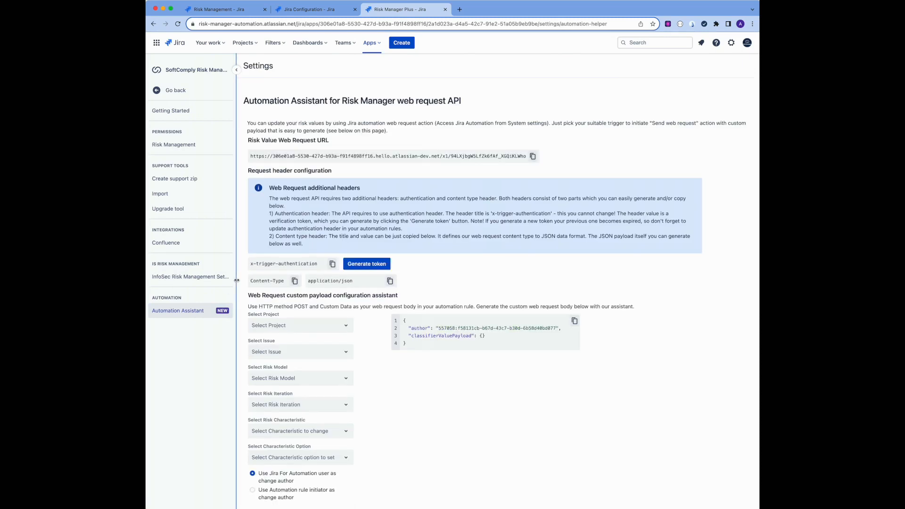
Copy the Risk Value Web Request URL and paste it into the rule's web request URL field
left_click(533, 157)
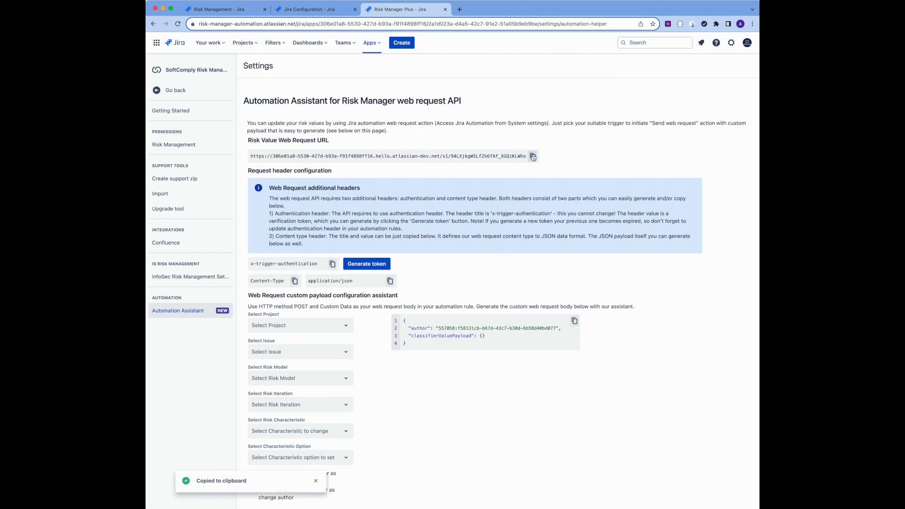
left_click(306, 9)
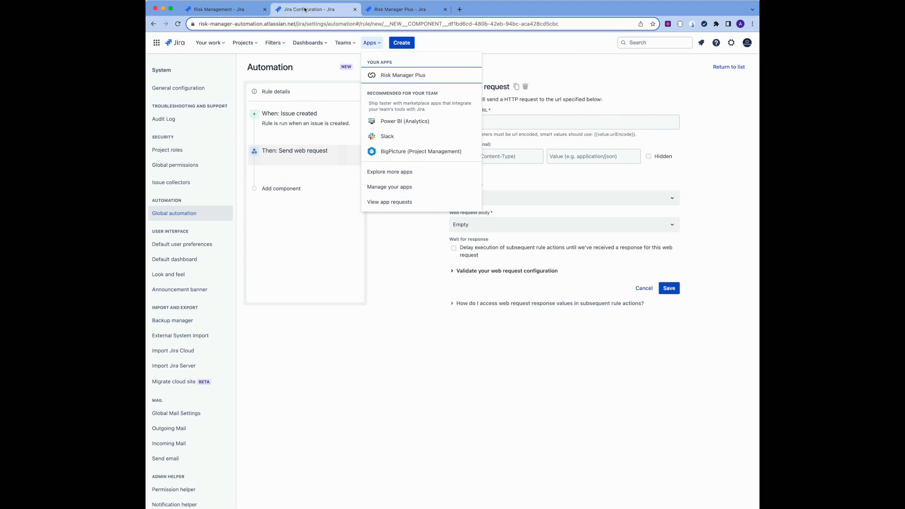
left_click(559, 123)
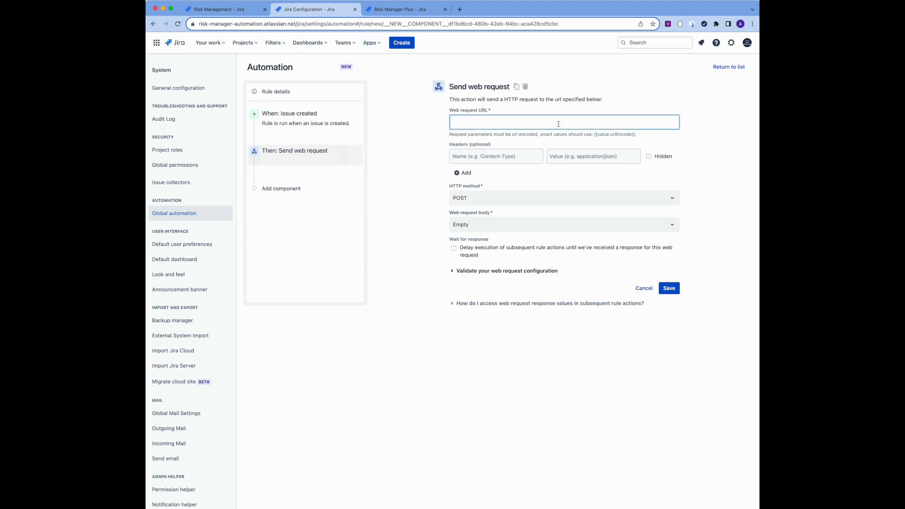
key("super+v")
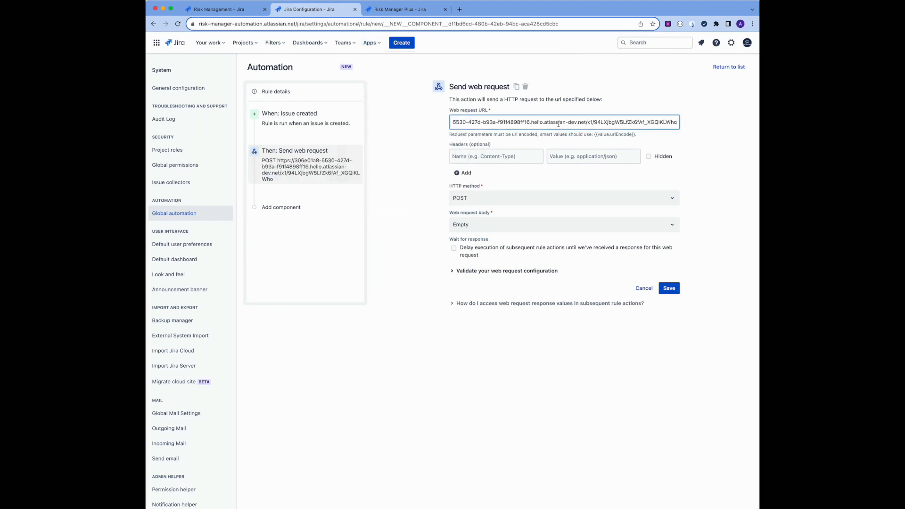
Generate an authentication token and paste the x-trigger-authentication header title as the first header name
left_click(479, 156)
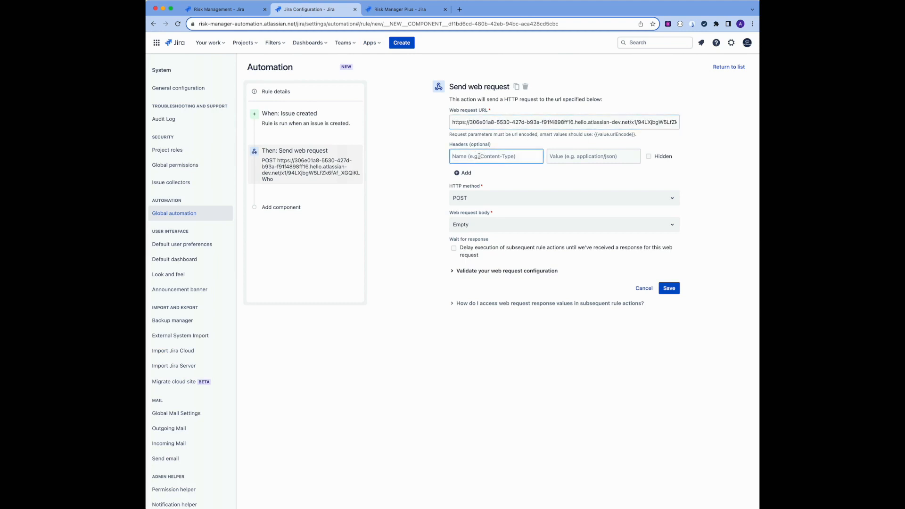
left_click(394, 10)
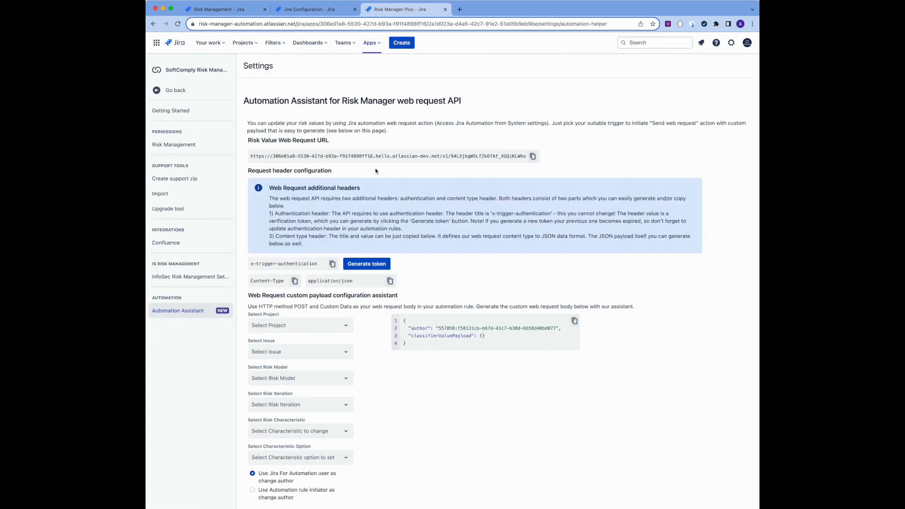
left_click(369, 264)
left_click(332, 265)
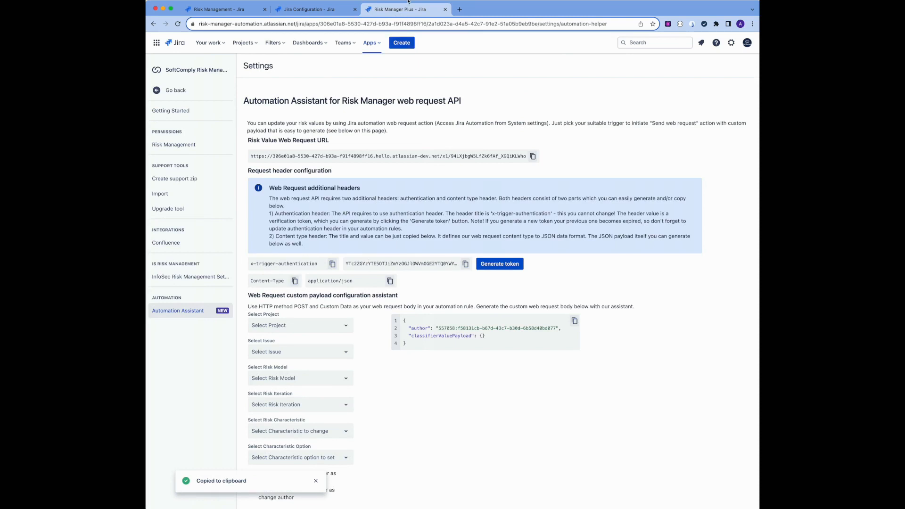
left_click(358, 14)
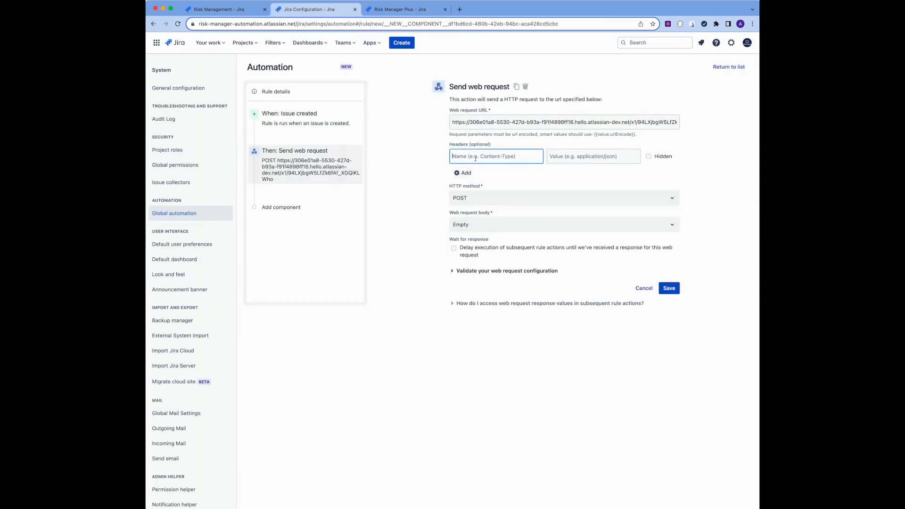
key("ctrl+v")
Copy the generated authentication token into the first header's value and add a second header row
left_click(384, 13)
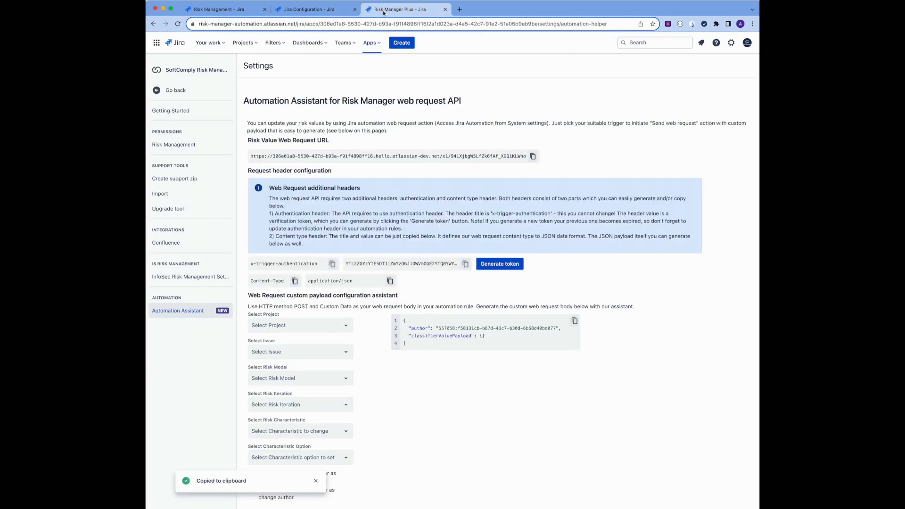
left_click(466, 264)
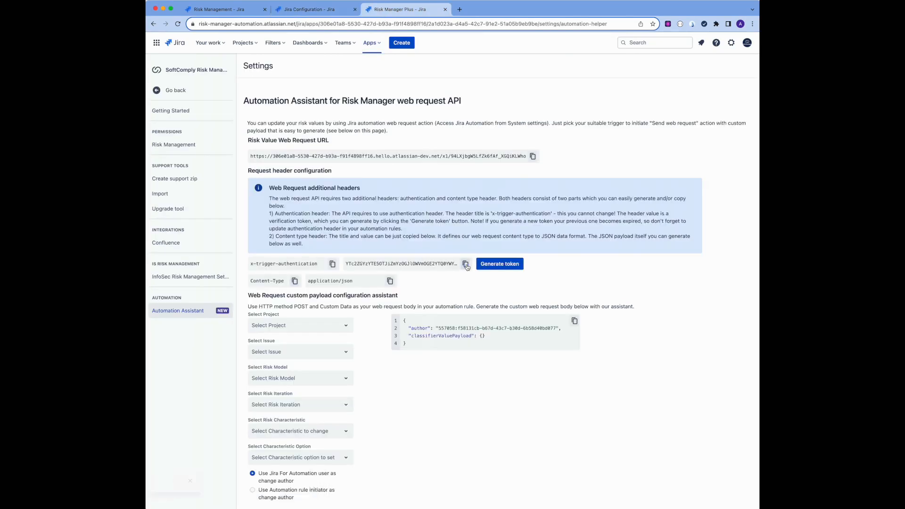
left_click(315, 8)
left_click(583, 156)
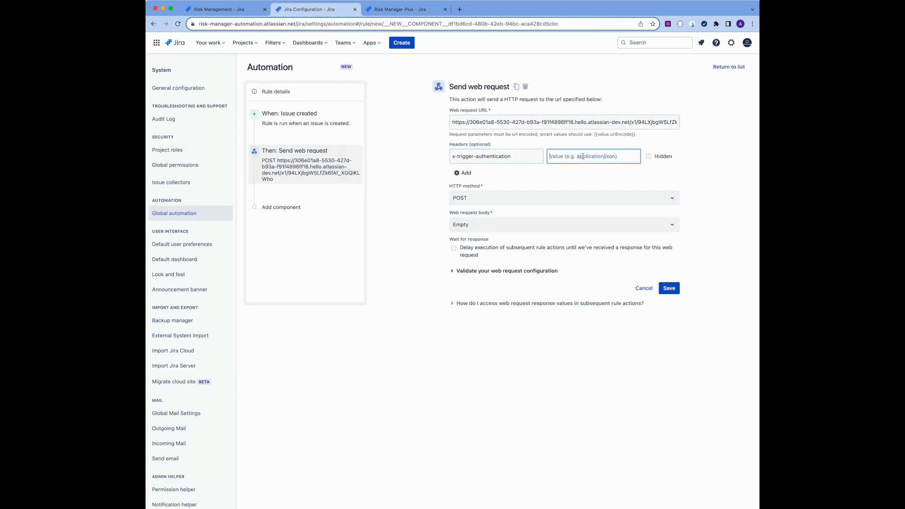
key("super+v")
left_click(464, 173)
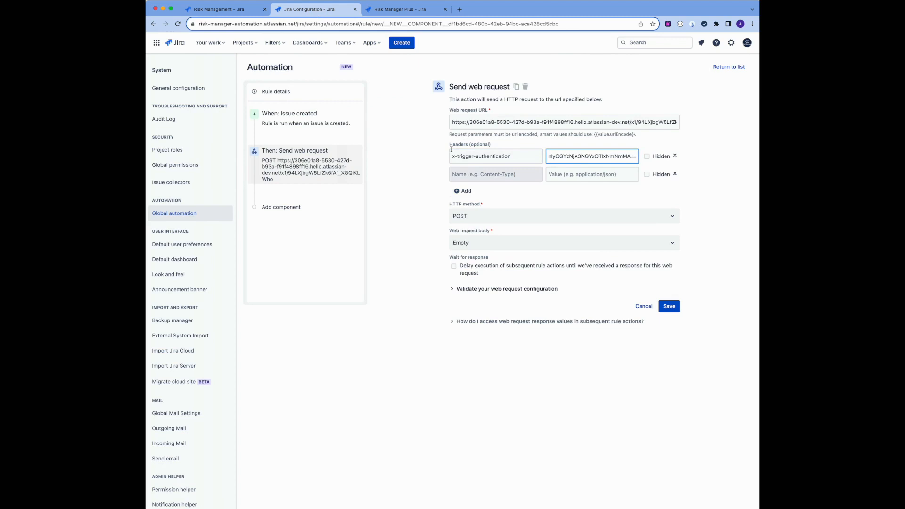
Copy the Content-Type header title into the second header's name
left_click(403, 9)
left_click(294, 281)
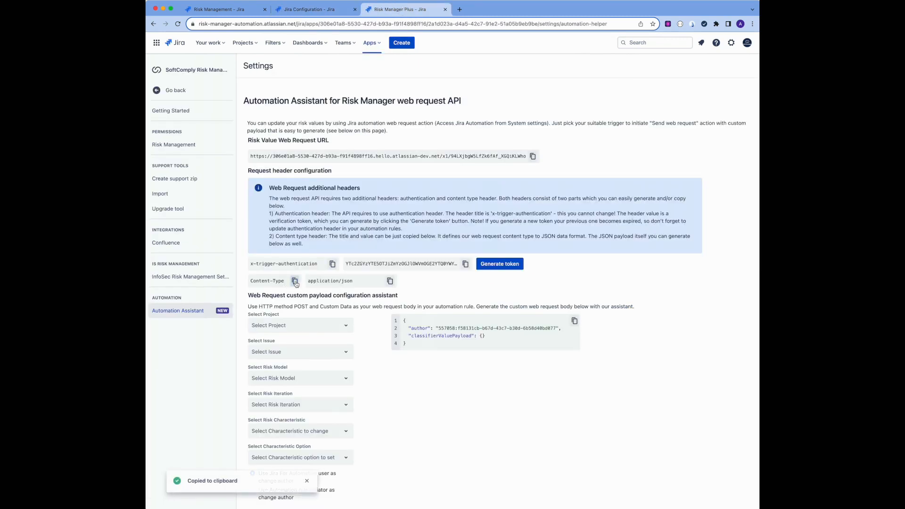
left_click(290, 9)
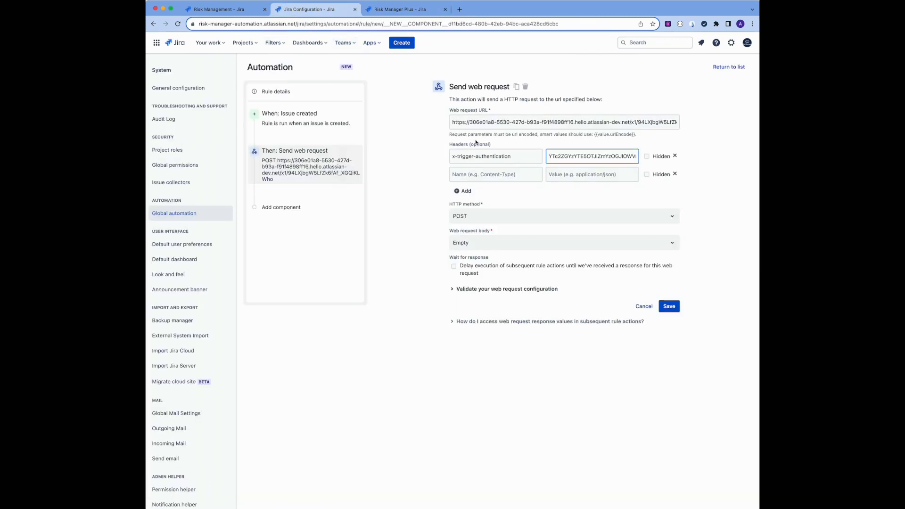
left_click(513, 175)
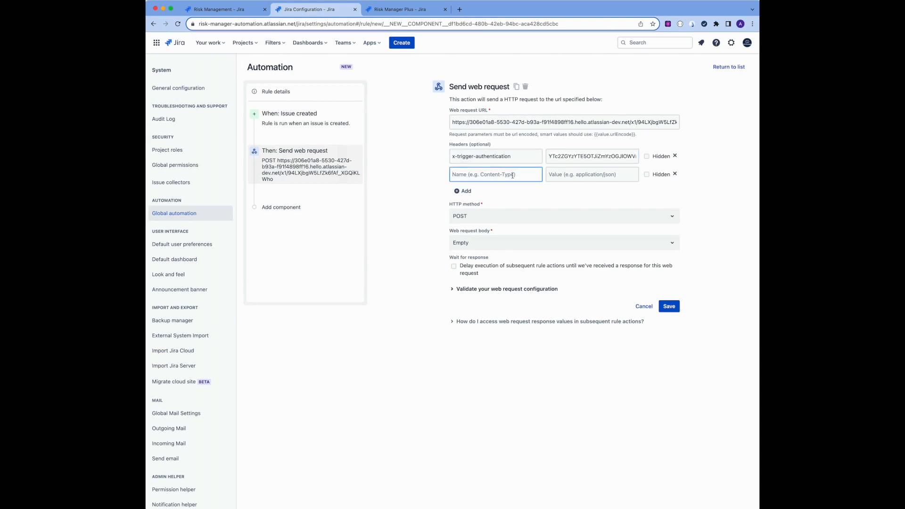
key("super+v")
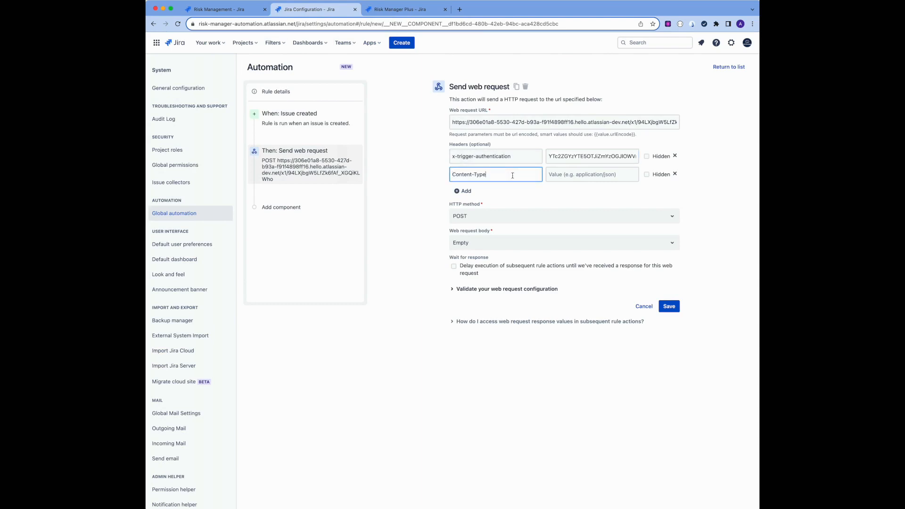
Copy application/json into the second header's value
left_click(399, 9)
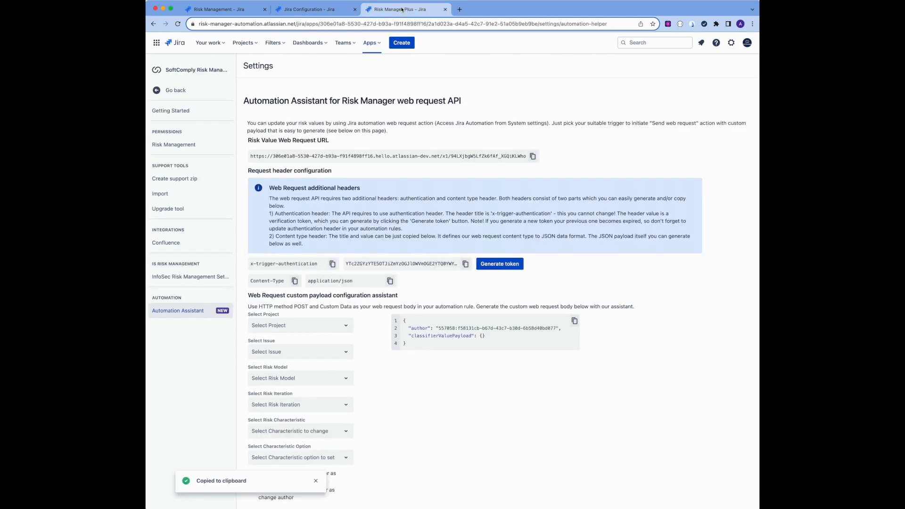
left_click(390, 282)
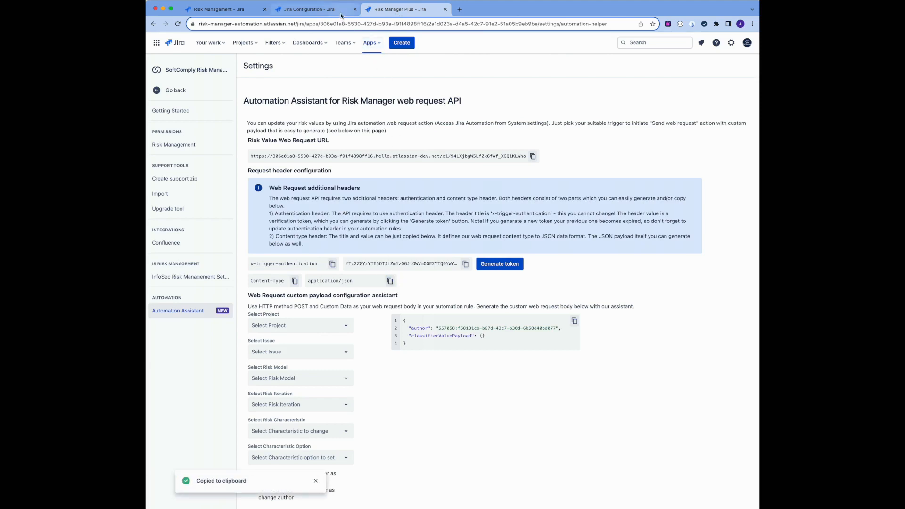
left_click(311, 9)
left_click(577, 175)
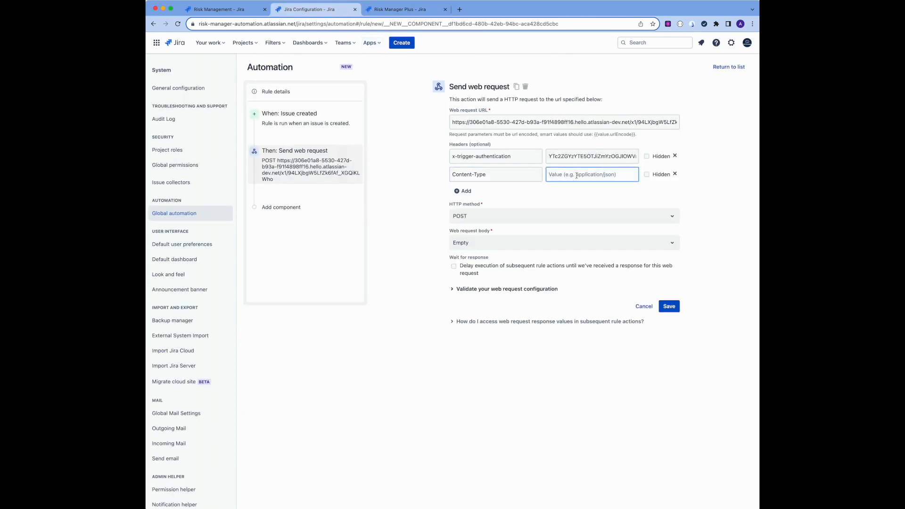
key("super+v")
left_click(542, 193)
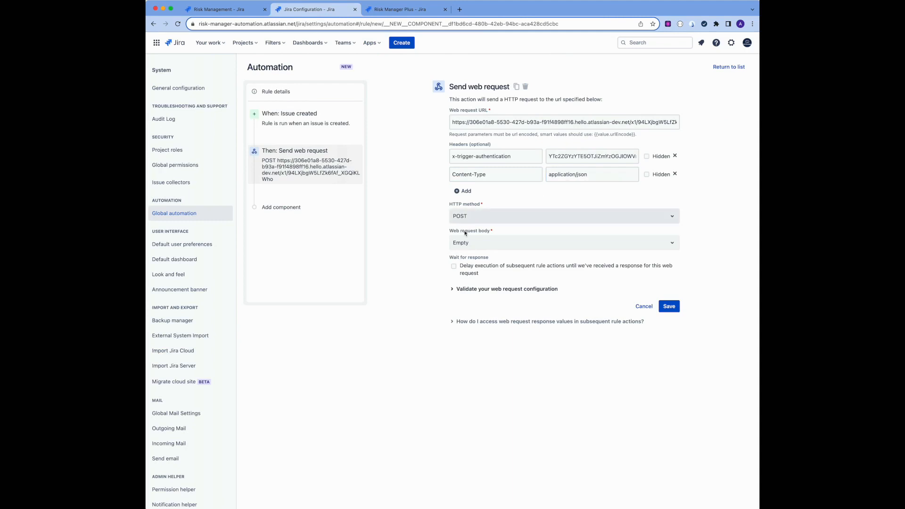
Set the web request body to Custom data and place the cursor in the custom data box
left_click(469, 247)
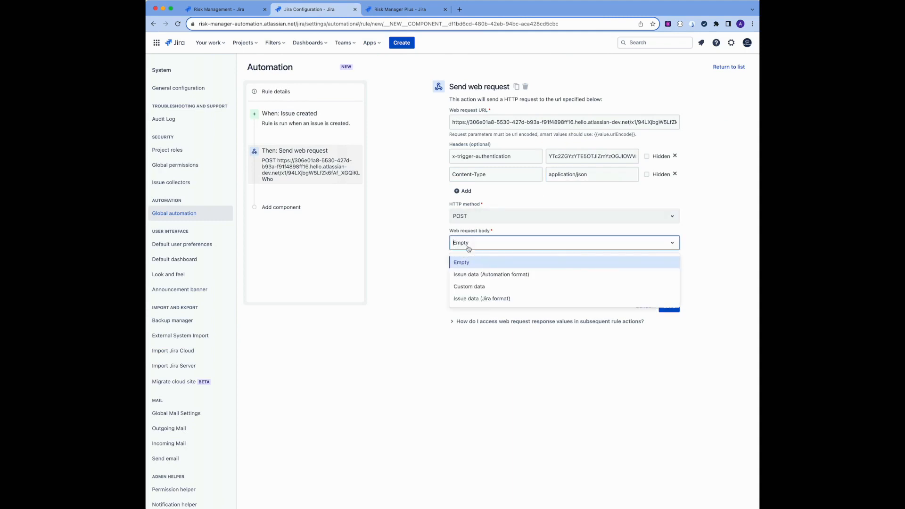
left_click(471, 286)
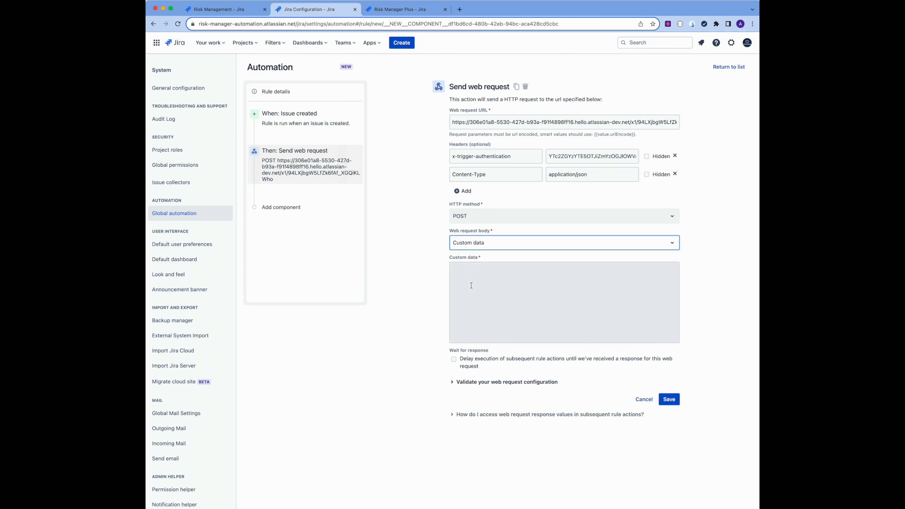
left_click(471, 286)
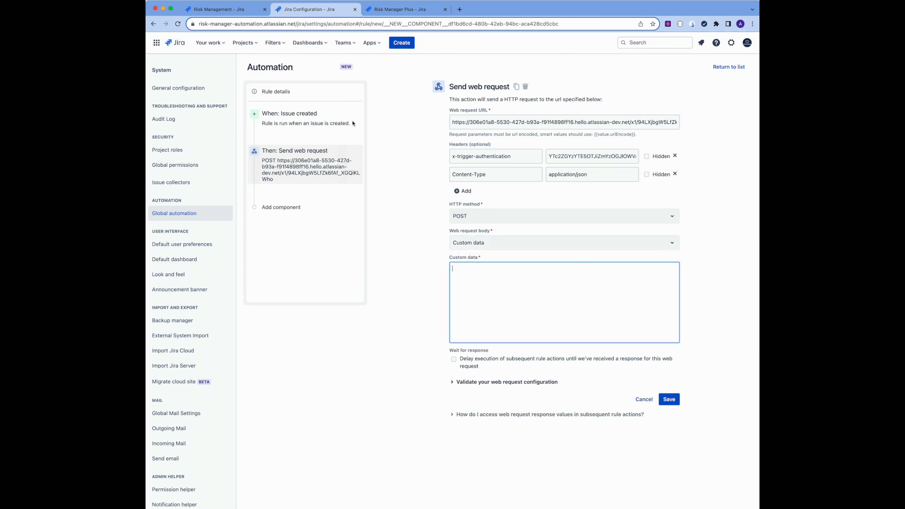
In the Risk Manager Plus automation assistant, select the project My Risks and the issue {{issue.key}}
left_click(393, 11)
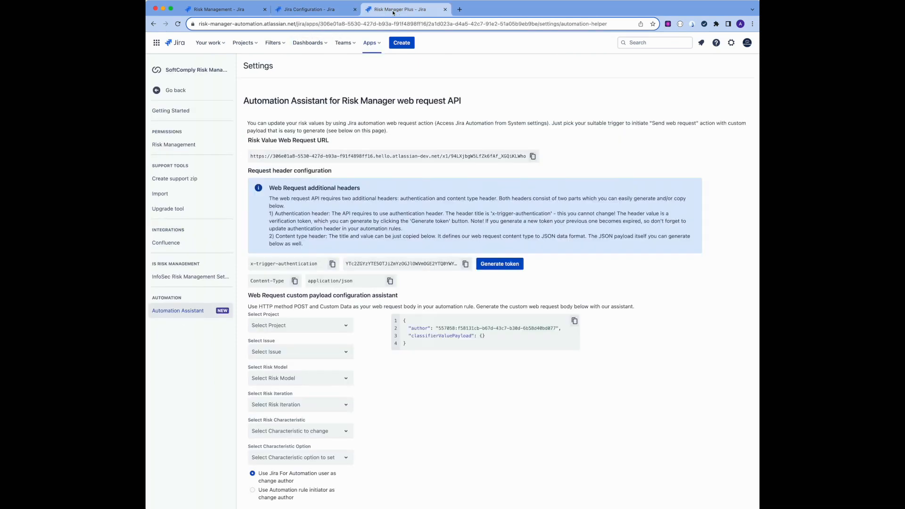
left_click(302, 327)
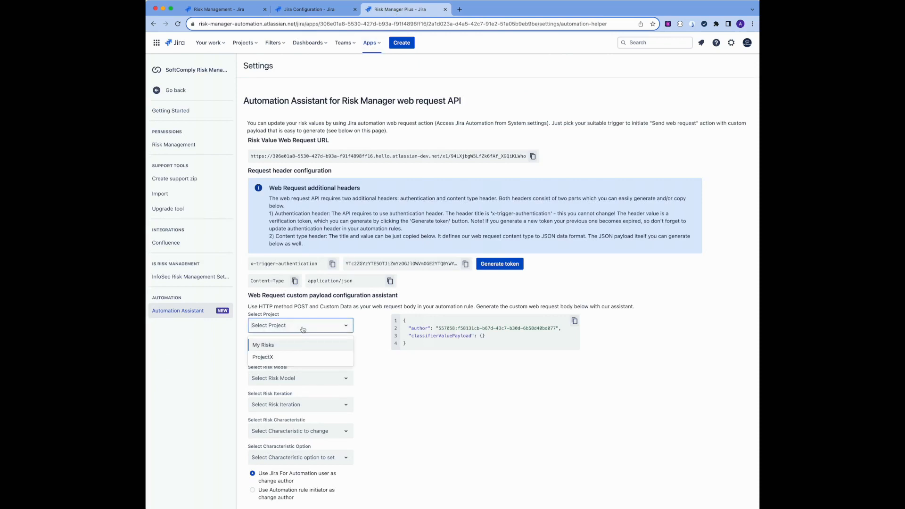
left_click(272, 347)
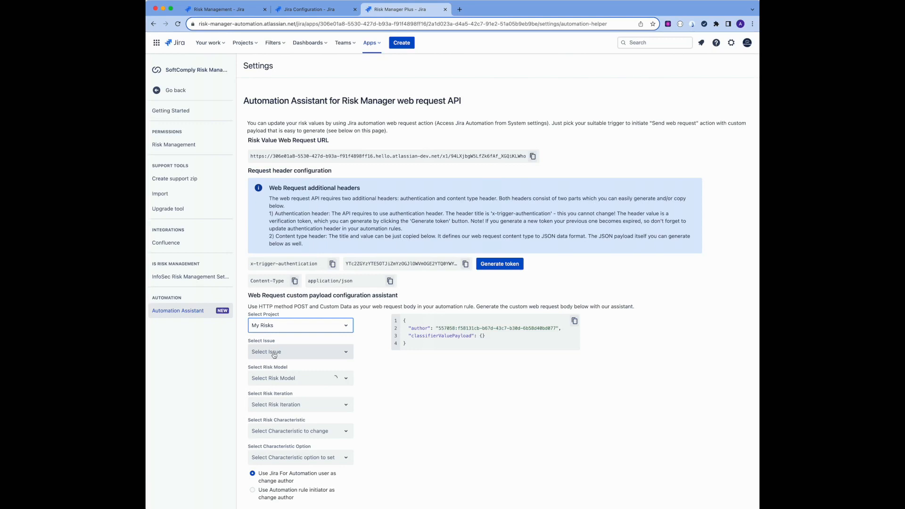
left_click(274, 354)
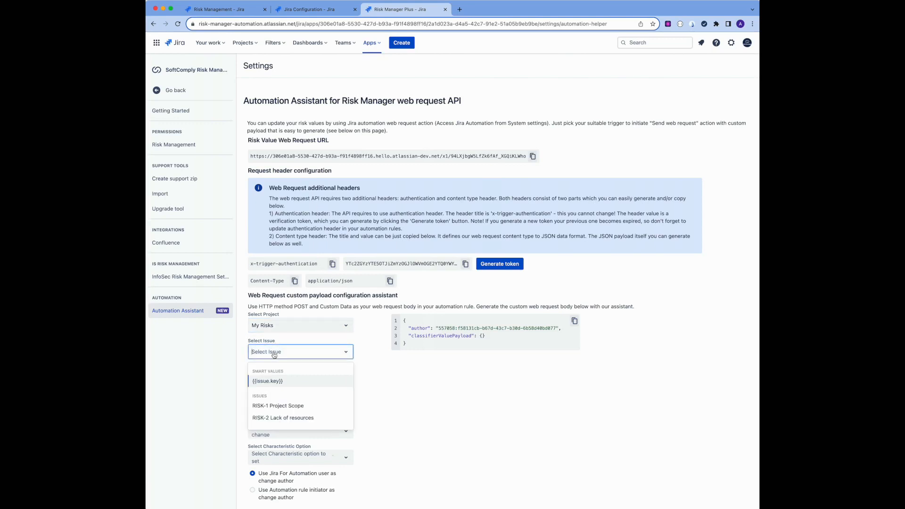
left_click(274, 382)
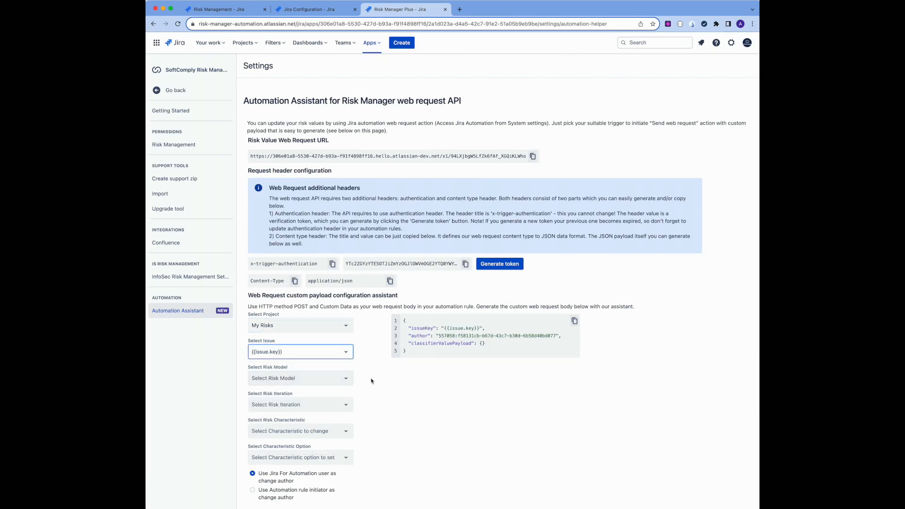
Select the risk model 'For project risks - 2 dimensional risk matrix with one risk iteration' and the risk iteration Initial
left_click(342, 380)
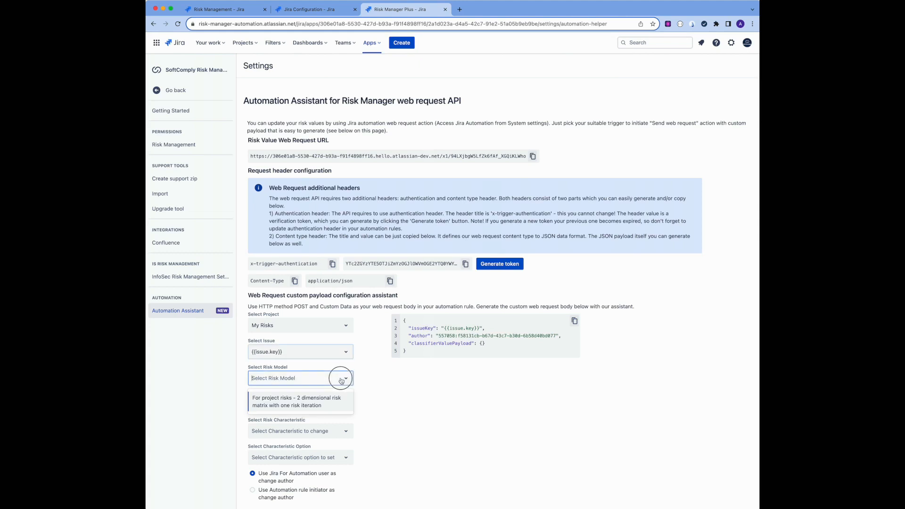
left_click(307, 405)
left_click(283, 408)
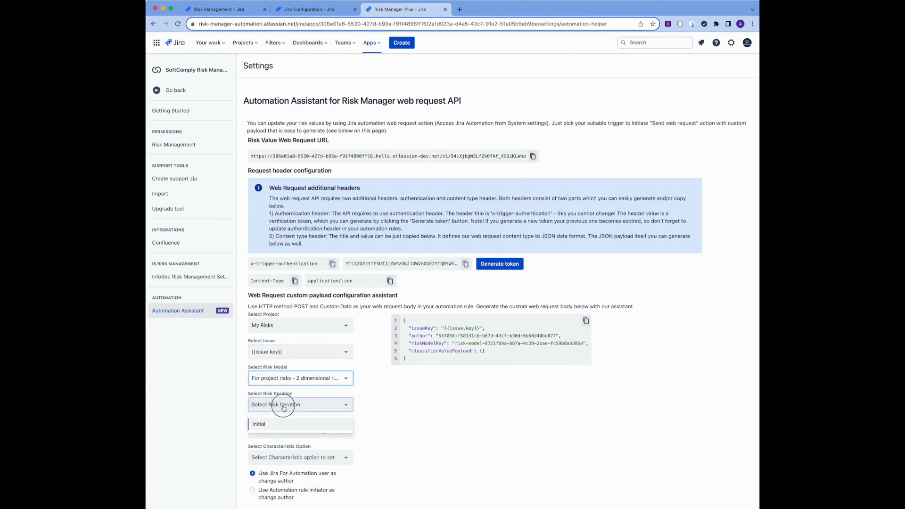
left_click(276, 426)
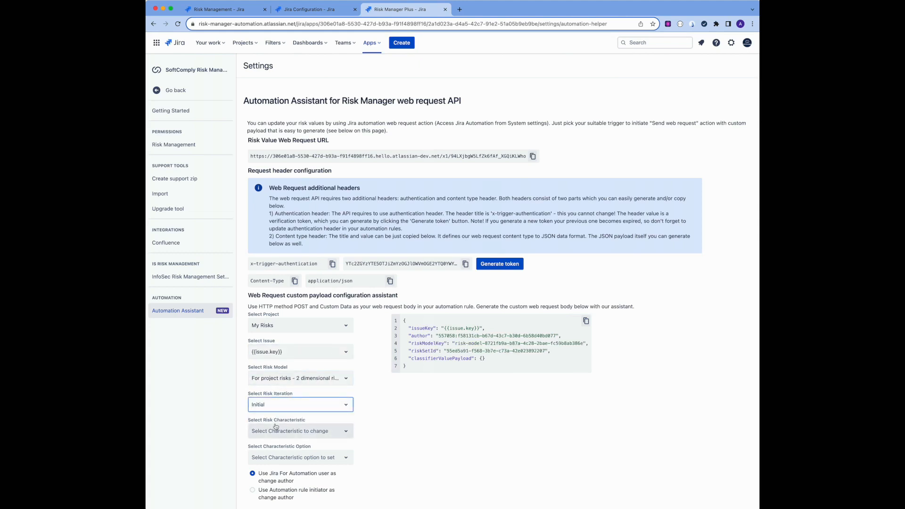
Set the risk characteristic to change to Impact with the characteristic option Critical
left_click(283, 432)
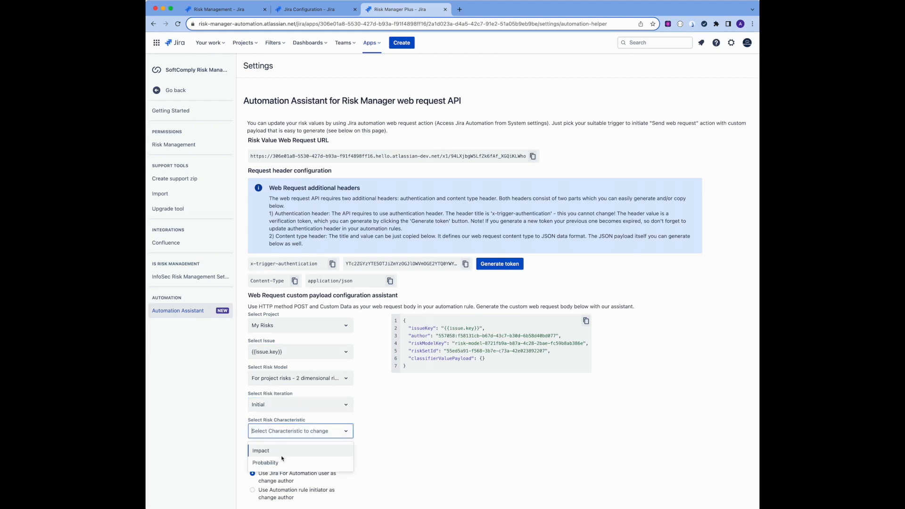
left_click(268, 453)
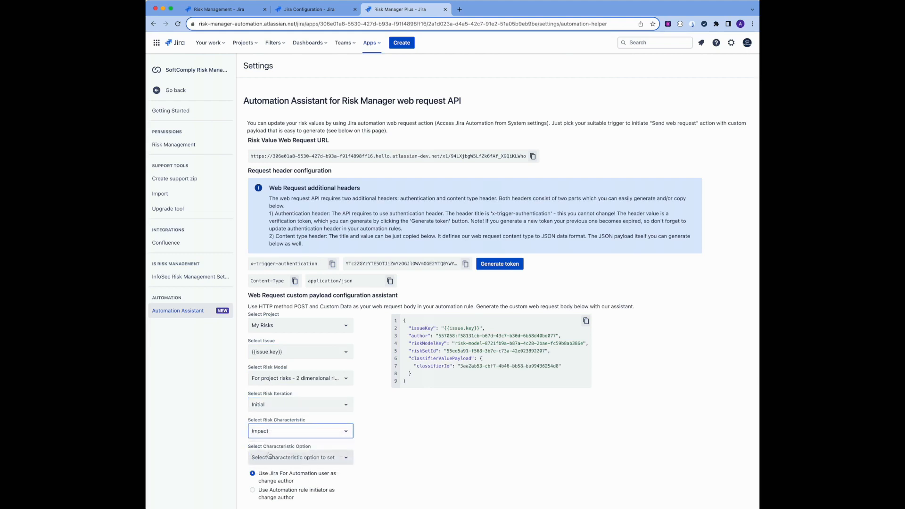
left_click(291, 460)
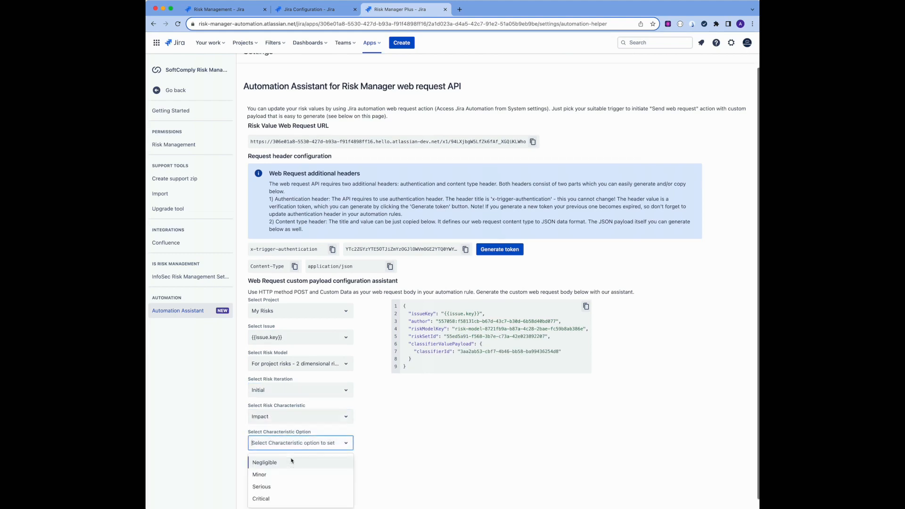
left_click(280, 499)
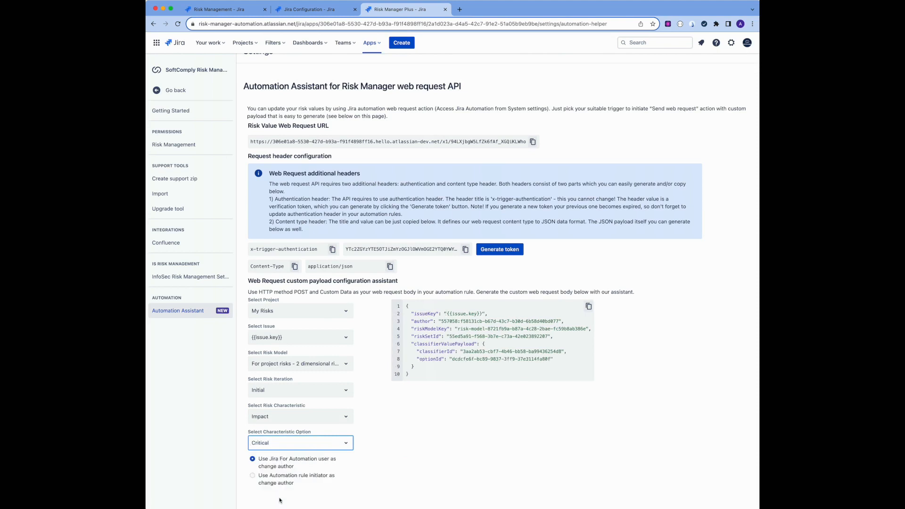
Choose the automation rule initiator as change author and copy the generated JSON payload
left_click(253, 476)
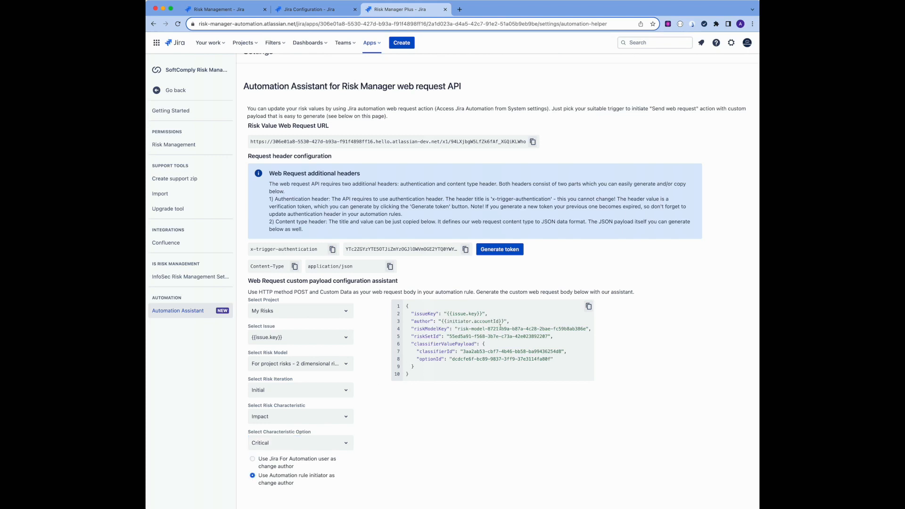
left_click(589, 307)
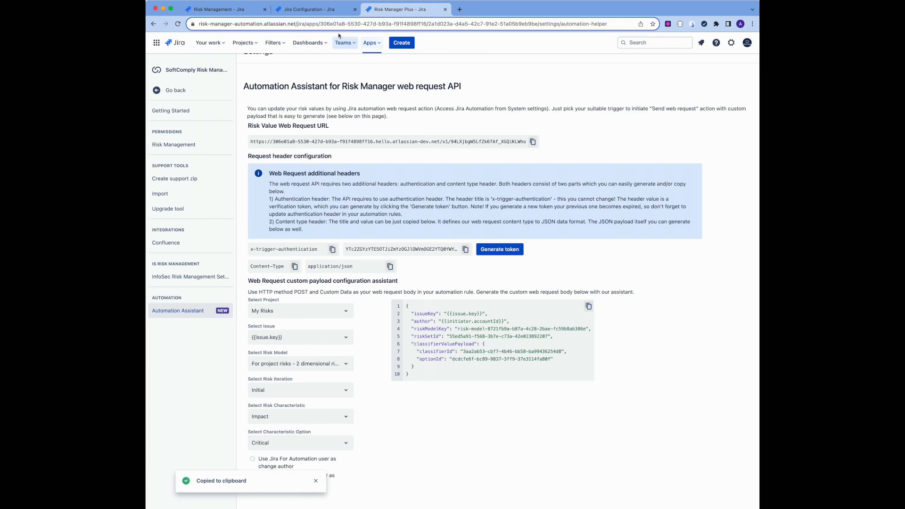
Paste the payload into the web request's custom data and save the action
left_click(333, 12)
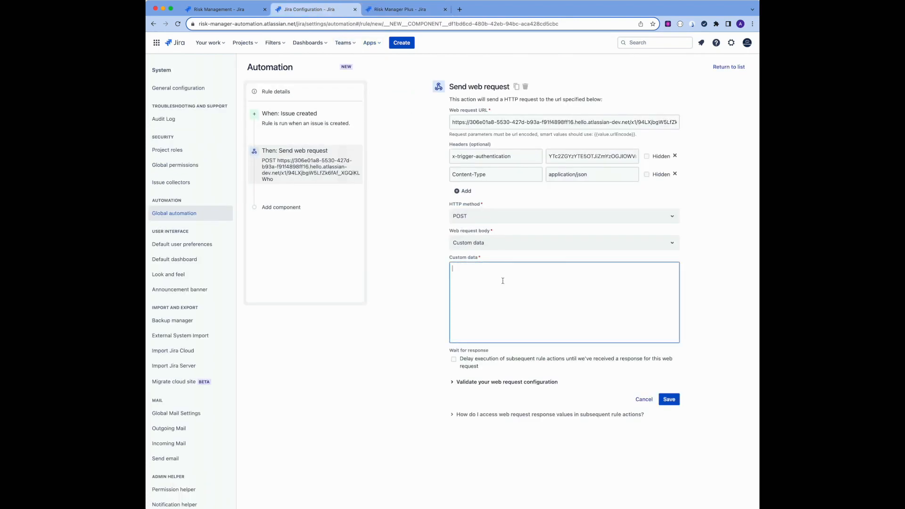
key("super+v")
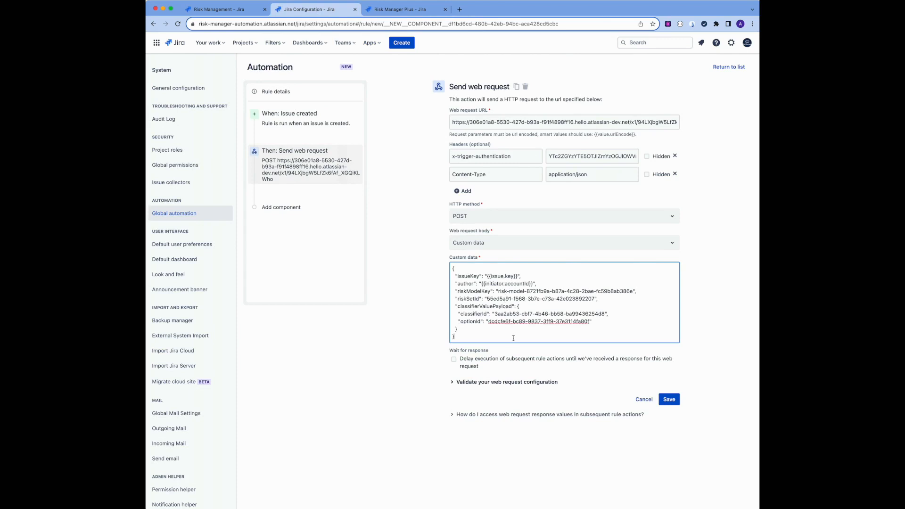
left_click(669, 401)
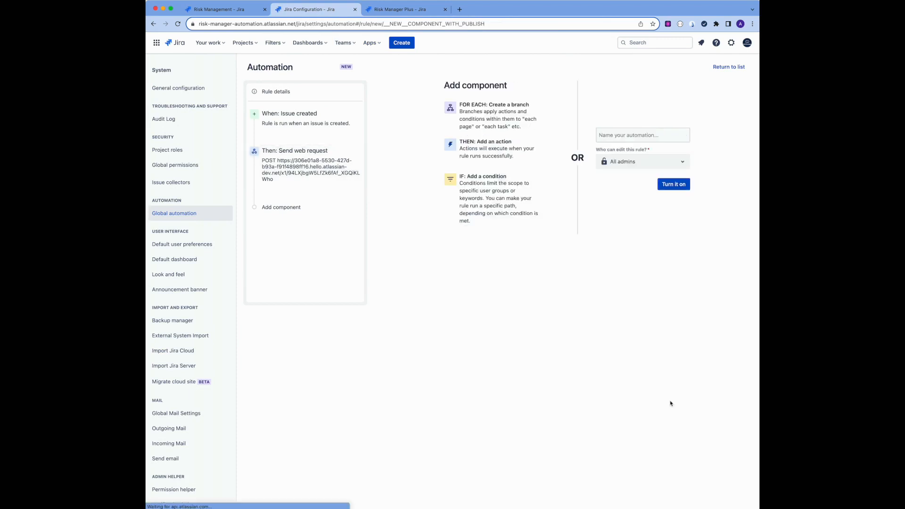
Name the automation rule 'Set Impact value' and turn it on
left_click(616, 134)
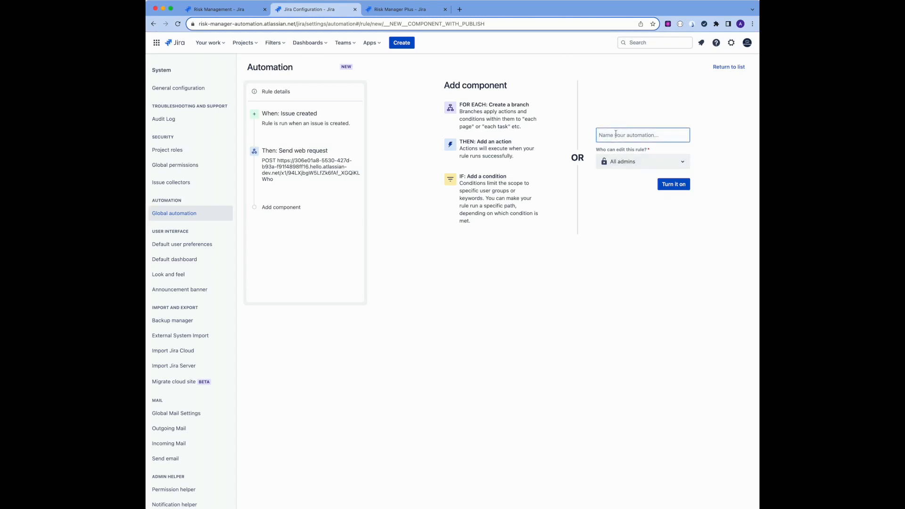
type("Set")
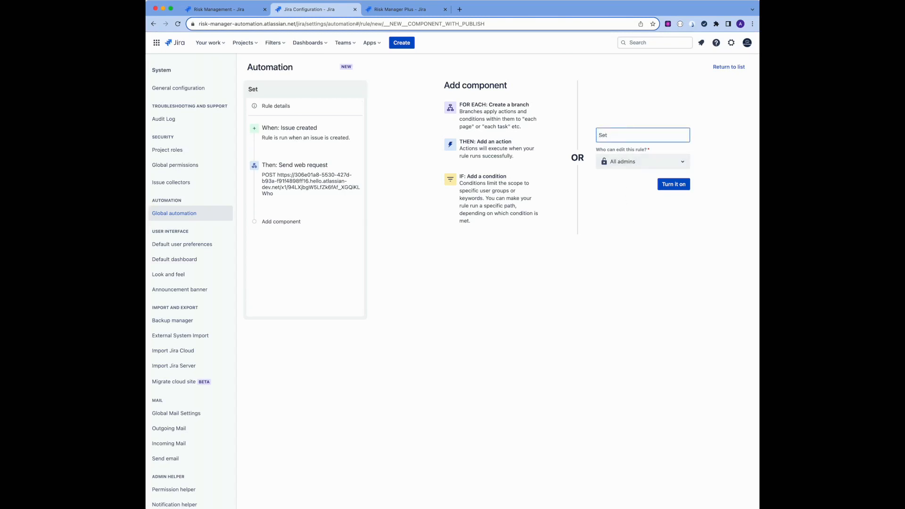
type(" Impact value")
left_click(673, 186)
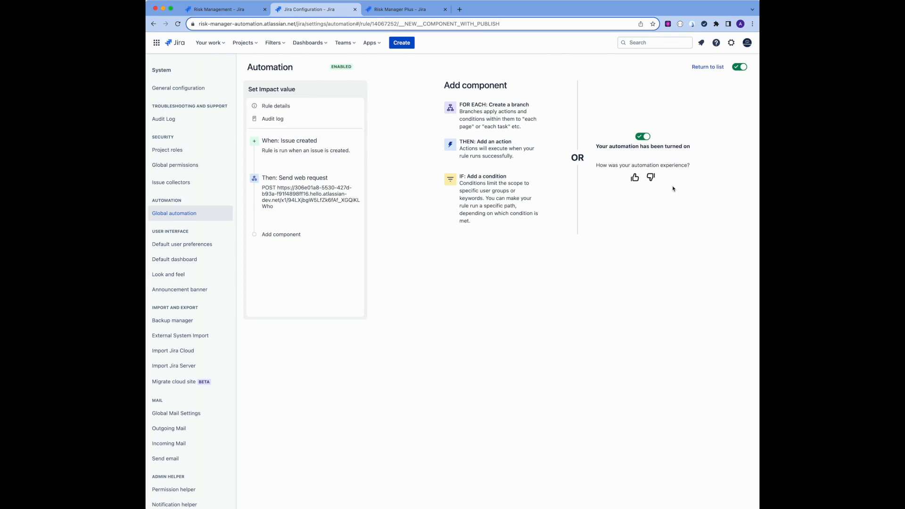
In the My Risks risk table, create a new risk named 'Missing deadlines'
left_click(235, 9)
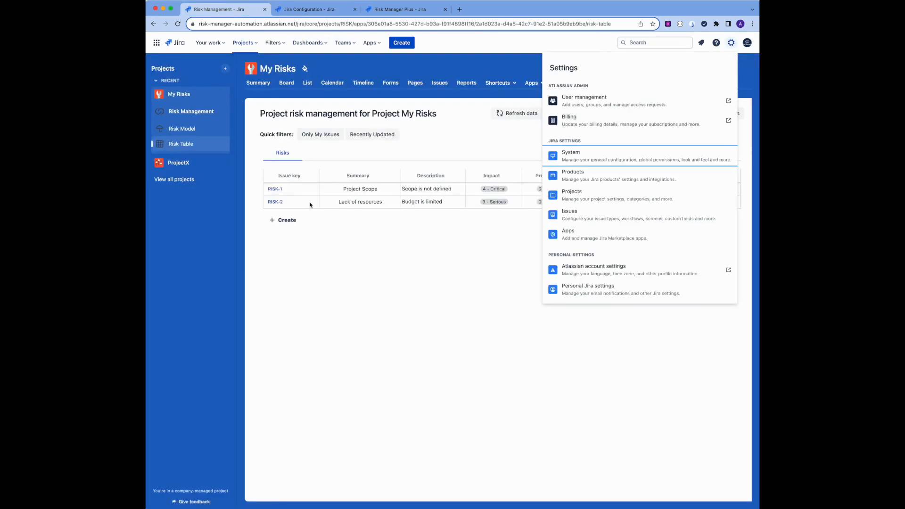
left_click(320, 287)
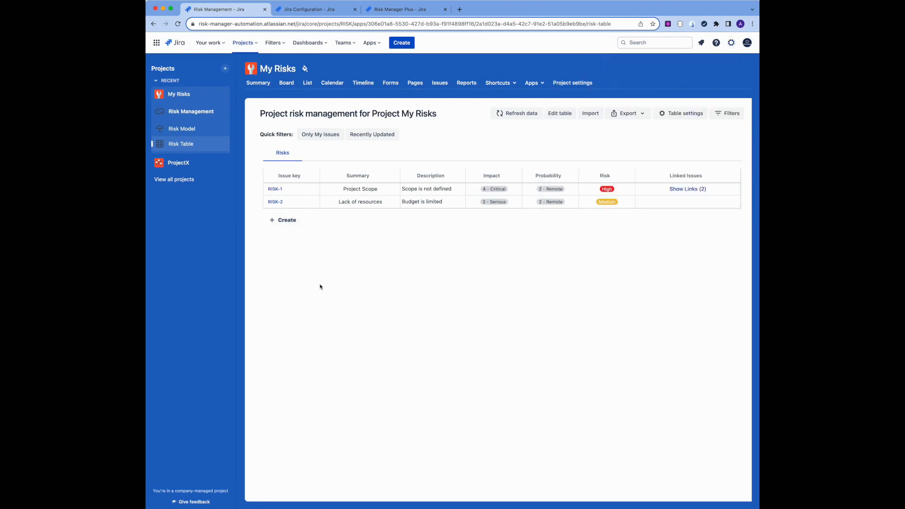
left_click(285, 221)
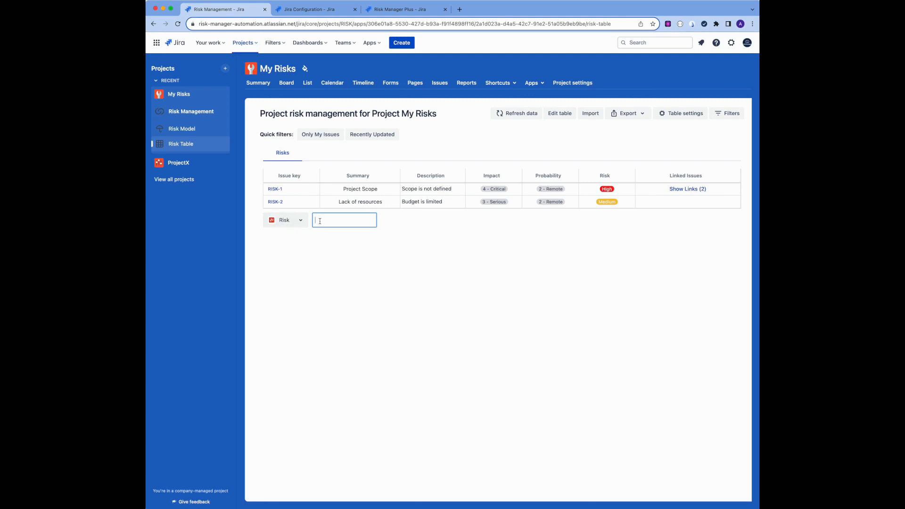
type("Missing deadlines")
key("Return")
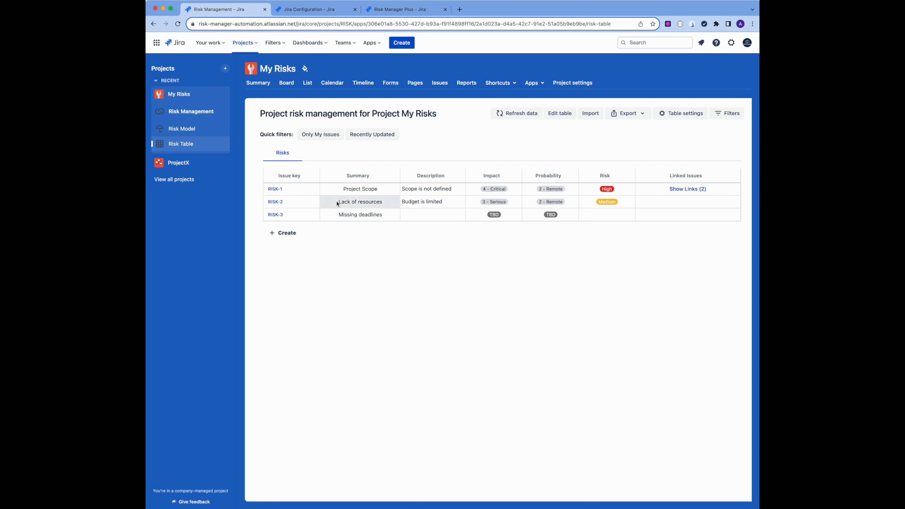
Refresh the risk table, open the new RISK-3 issue and view its Risk History
left_click(527, 115)
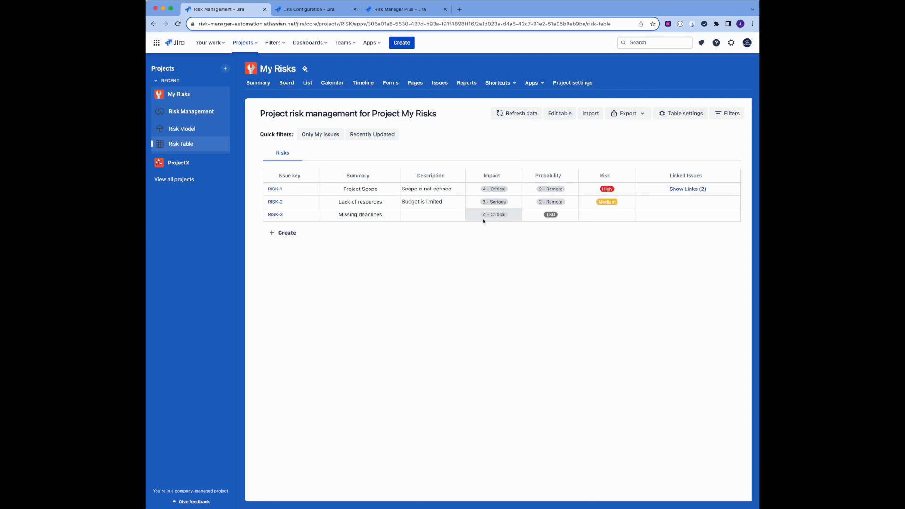
left_click(276, 216)
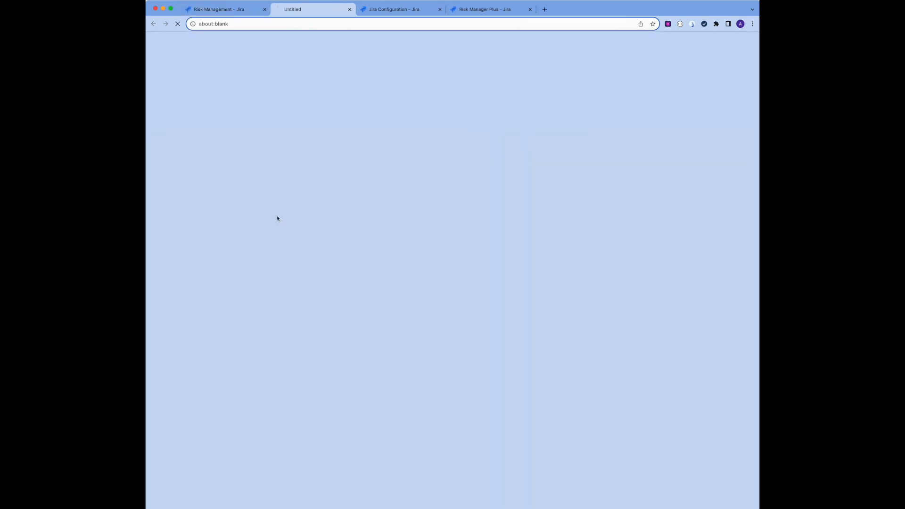
left_click(399, 210)
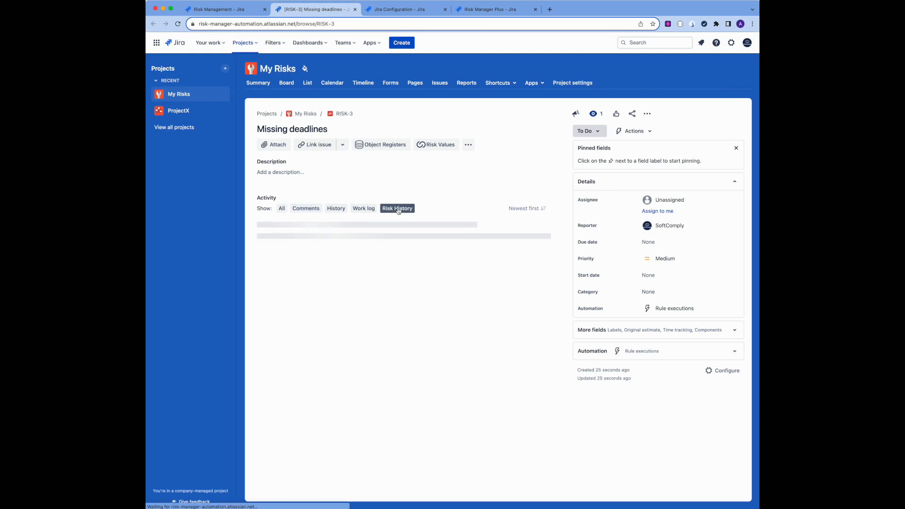